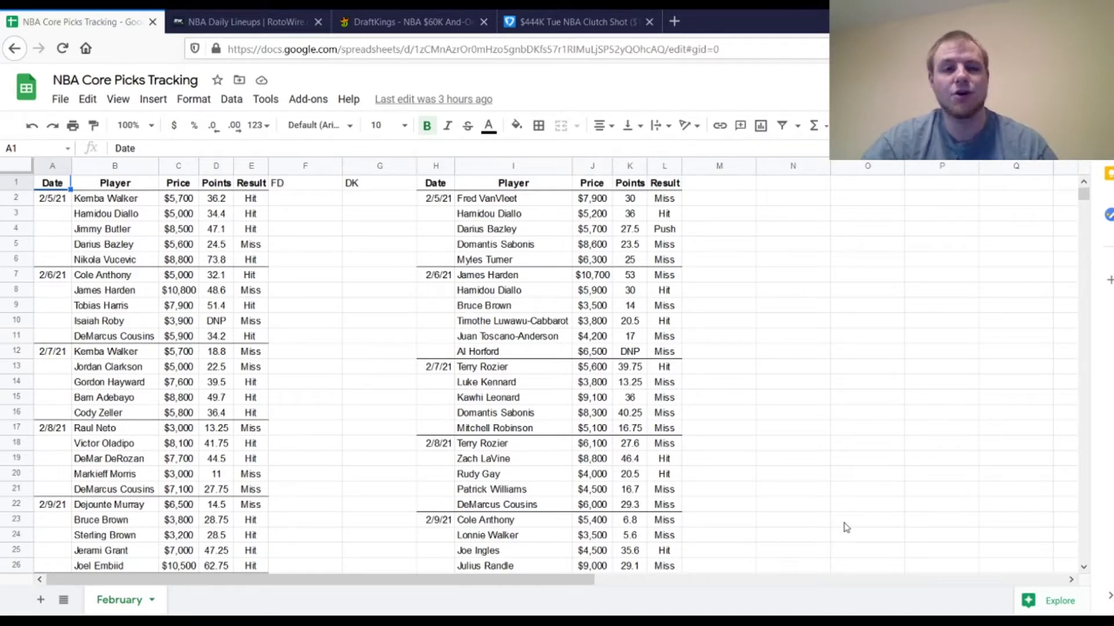
{"action": "left_click_drag", "start_coordinate": [1083, 193], "coordinate": [1094, 214]}
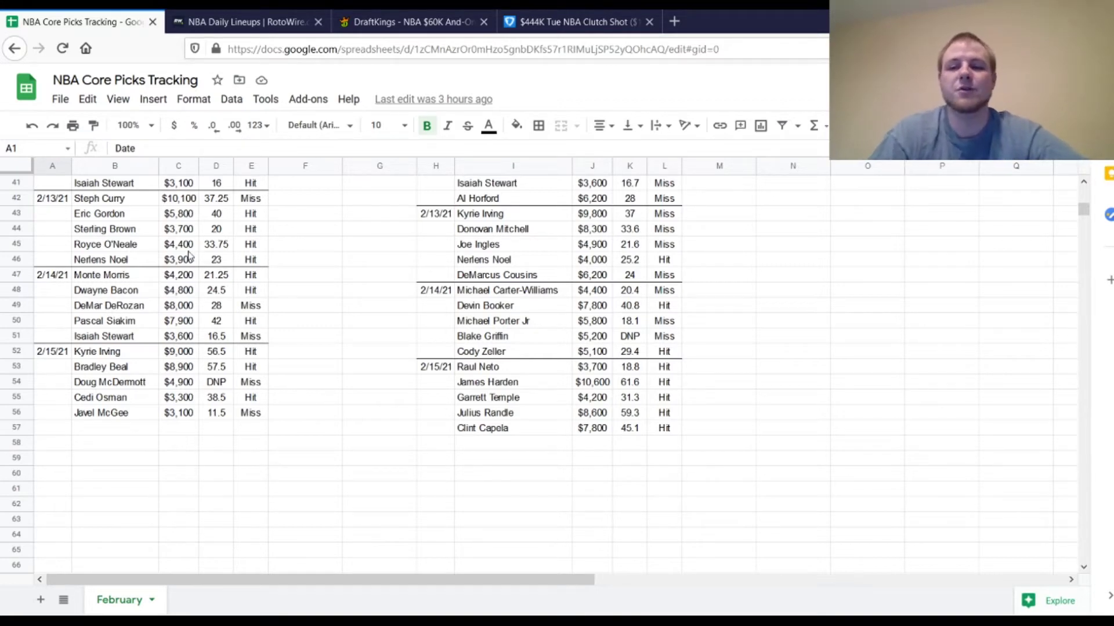
Switch to the RotoWire NBA Daily Lineups tab for today's starting lineups and injury lists.
{"action": "left_click", "coordinate": [203, 13]}
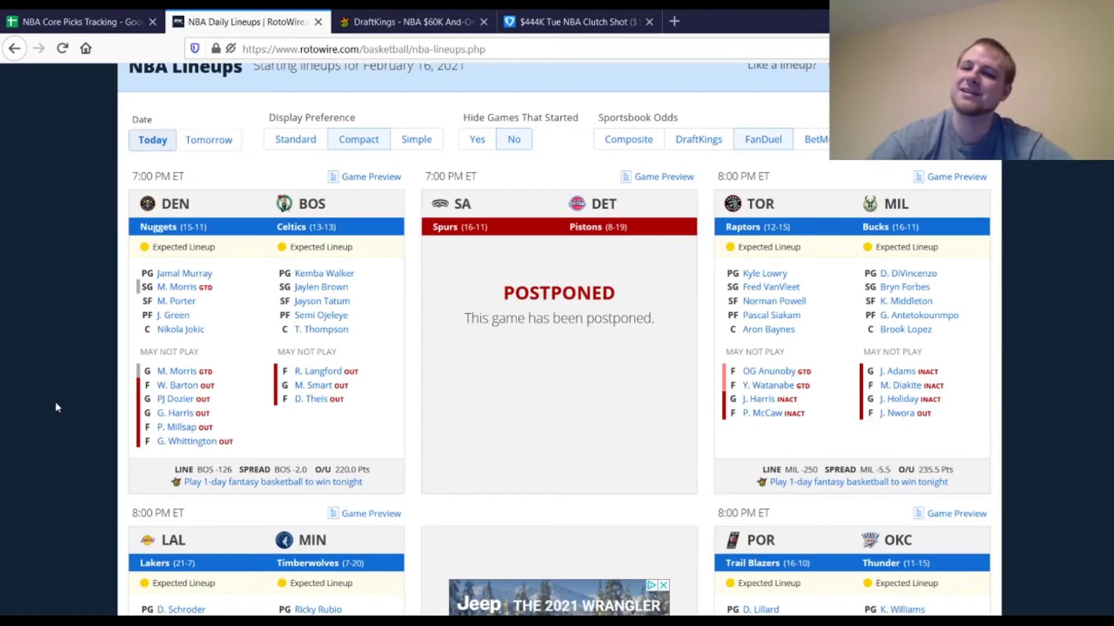
{"action": "scroll", "coordinate": [55, 402], "scroll_direction": "down", "scroll_amount": 5}
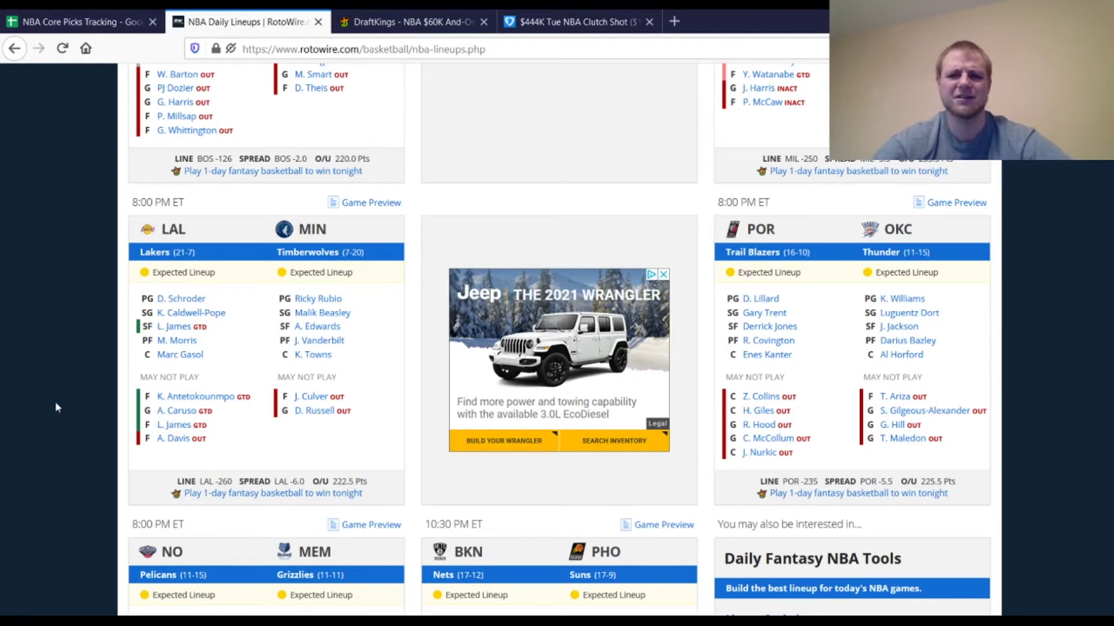
{"action": "scroll", "coordinate": [56, 405], "scroll_direction": "down", "scroll_amount": 5}
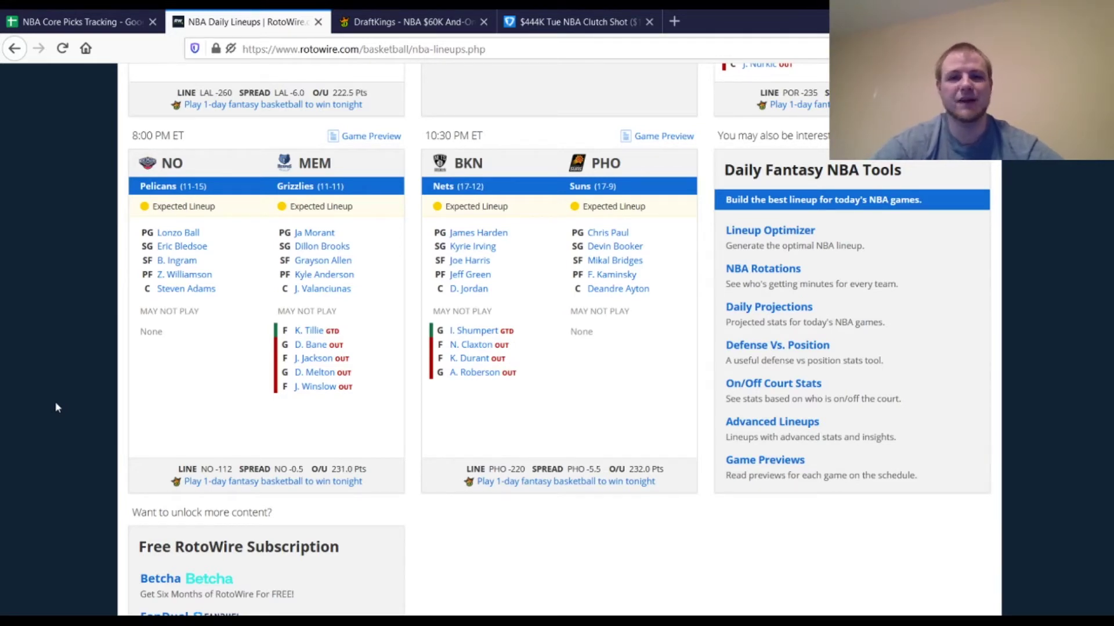
Switch to the DraftKings tab showing the NBA contest lineup draft.
{"action": "left_click", "coordinate": [412, 18]}
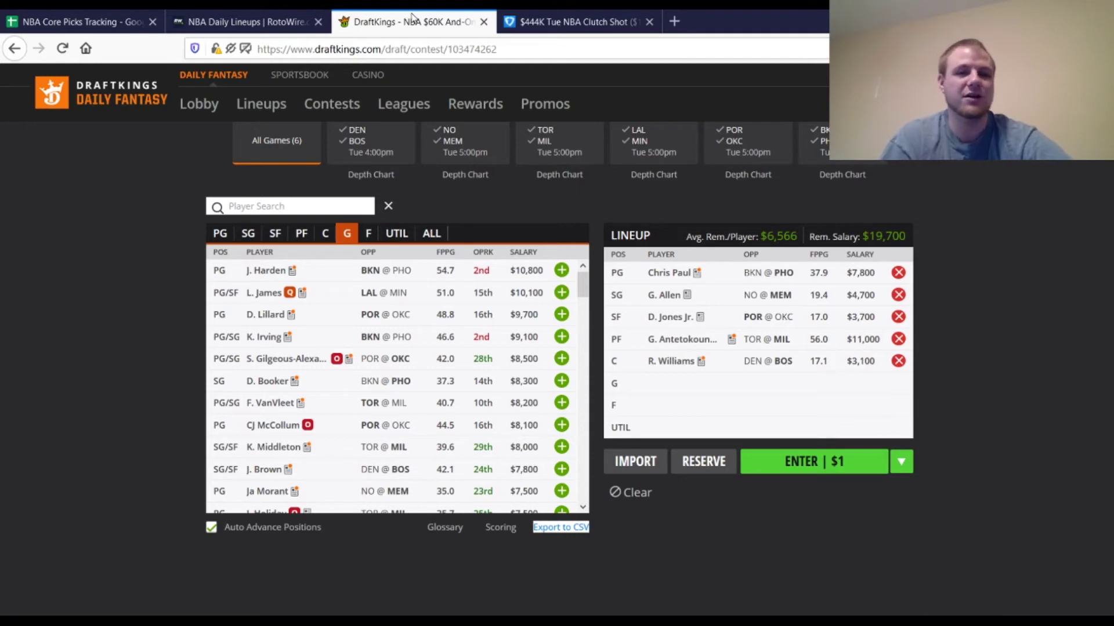
Switch to the FanDuel $444K Tue NBA Clutch Shot lineup page.
{"action": "left_click", "coordinate": [573, 15]}
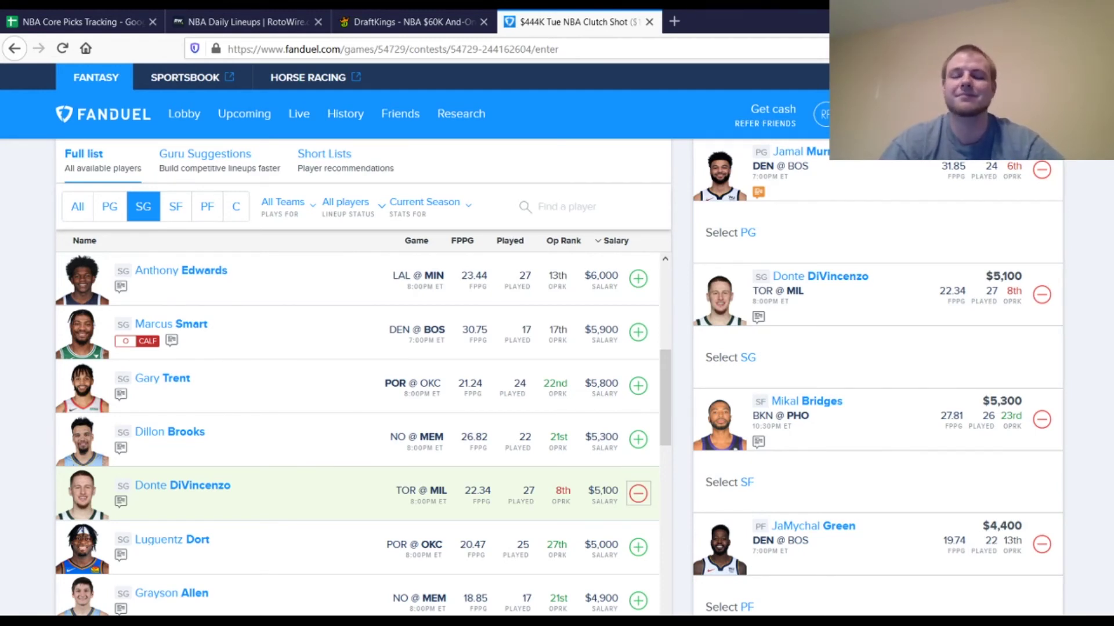
{"action": "scroll", "coordinate": [363, 378], "scroll_direction": "down", "scroll_amount": 2}
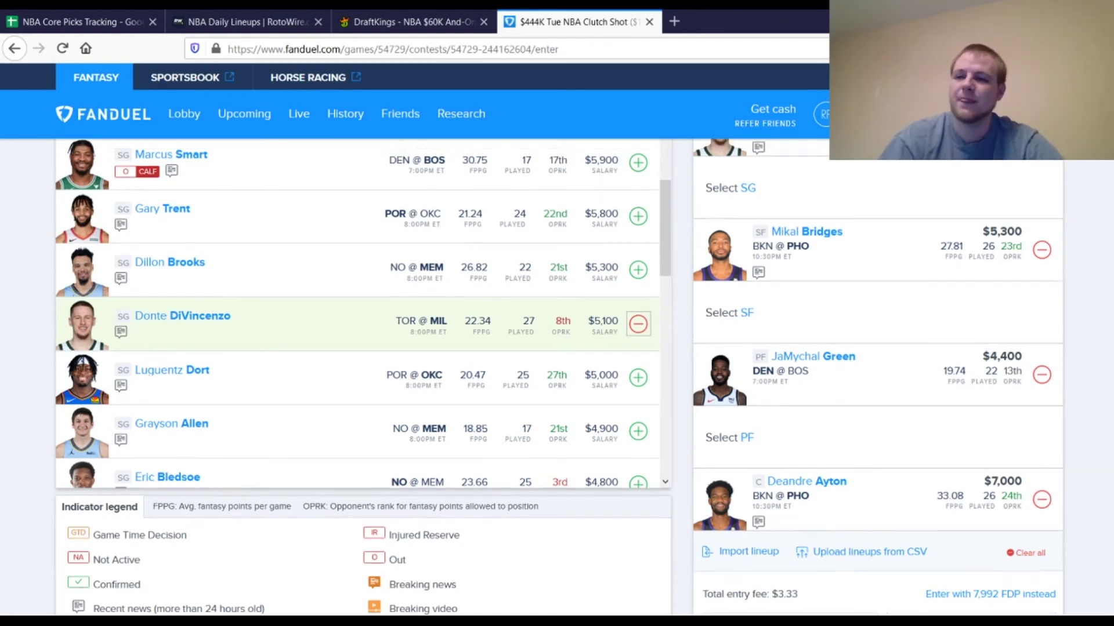
{"action": "scroll", "coordinate": [362, 375], "scroll_direction": "up", "scroll_amount": 5}
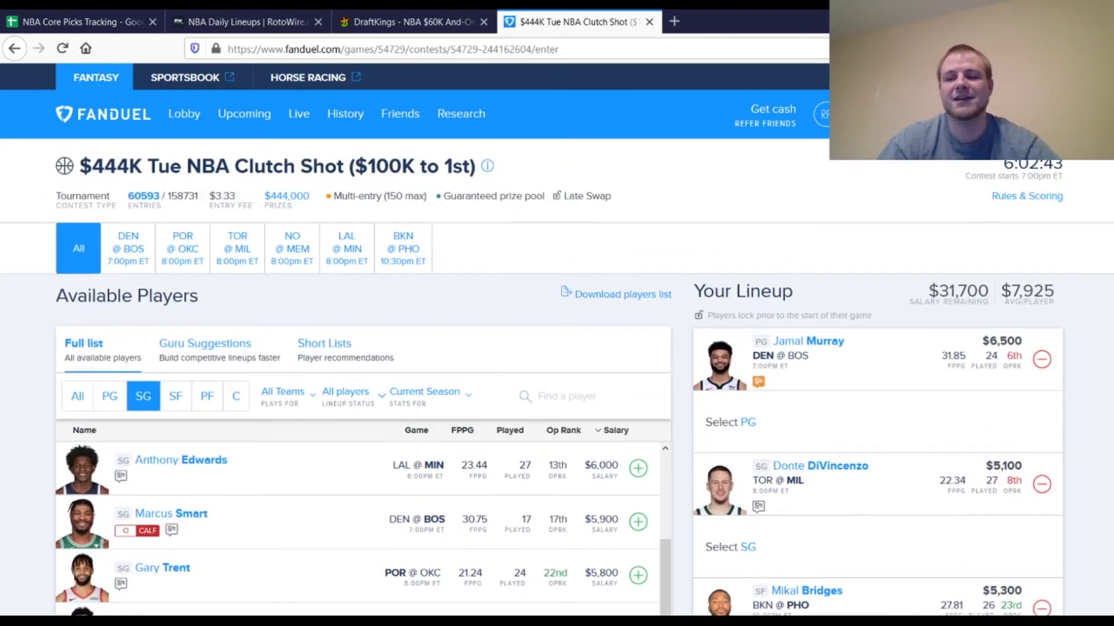